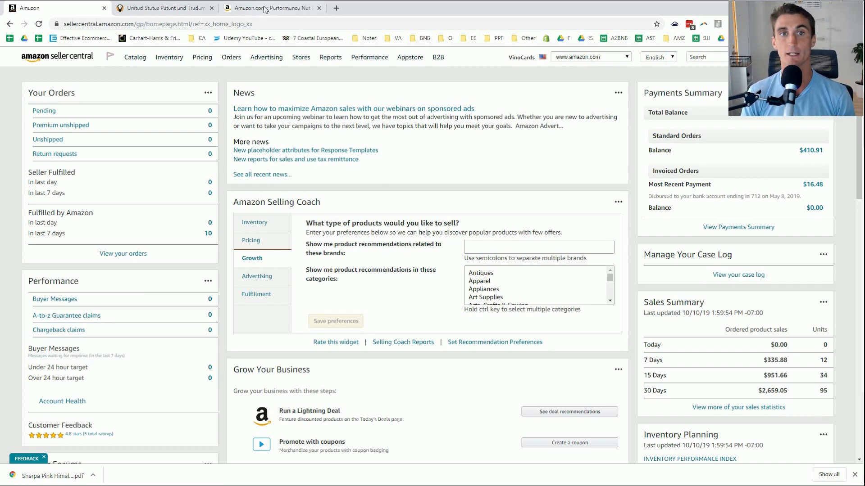
Switch from Seller Central to the Amazon.com Performance Nut Butter product page tab.
{"action": "left_click", "coordinate": [265, 9]}
Select the Performance Nut Butter title, scroll through its description, then return to Seller Central.
{"action": "double_click", "coordinate": [400, 161]}
{"action": "triple_click", "coordinate": [399, 161]}
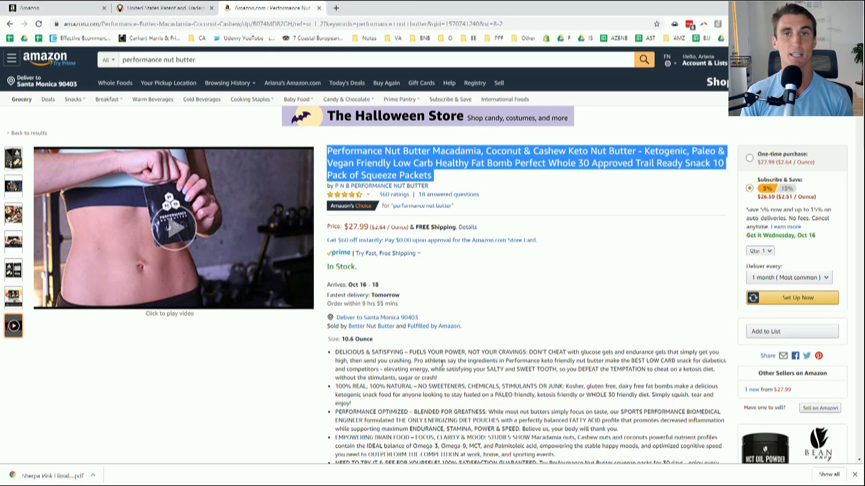
{"action": "mouse_move", "coordinate": [16, 164]}
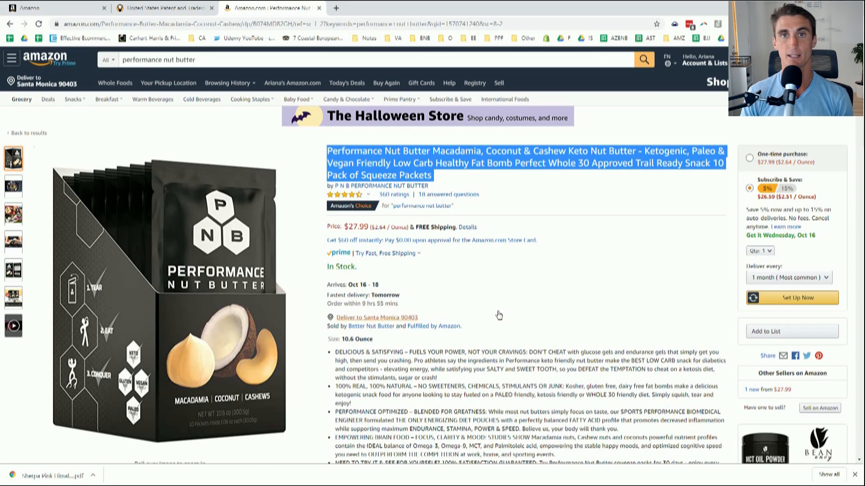
{"action": "scroll", "coordinate": [496, 314], "scroll_direction": "down", "scroll_amount": 10}
{"action": "scroll", "coordinate": [498, 314], "scroll_direction": "down", "scroll_amount": 10}
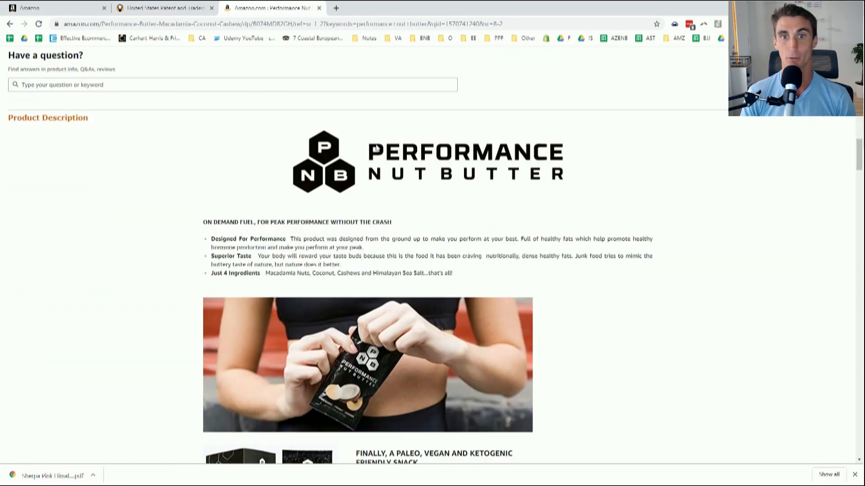
{"action": "scroll", "coordinate": [71, 127], "scroll_direction": "down", "scroll_amount": 5}
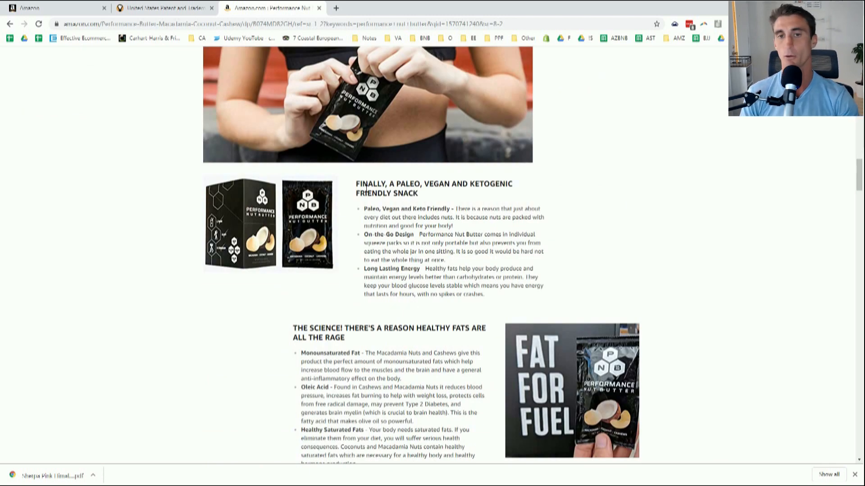
{"action": "scroll", "coordinate": [366, 188], "scroll_direction": "down", "scroll_amount": 5}
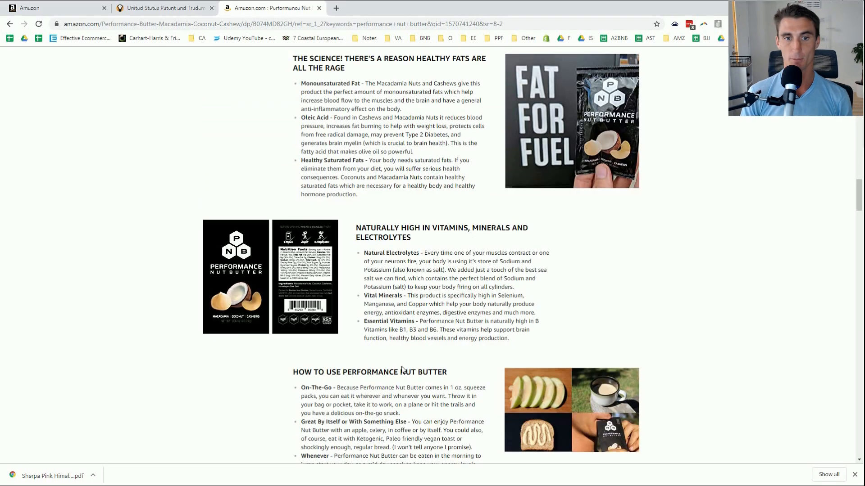
{"action": "scroll", "coordinate": [402, 369], "scroll_direction": "up", "scroll_amount": 20}
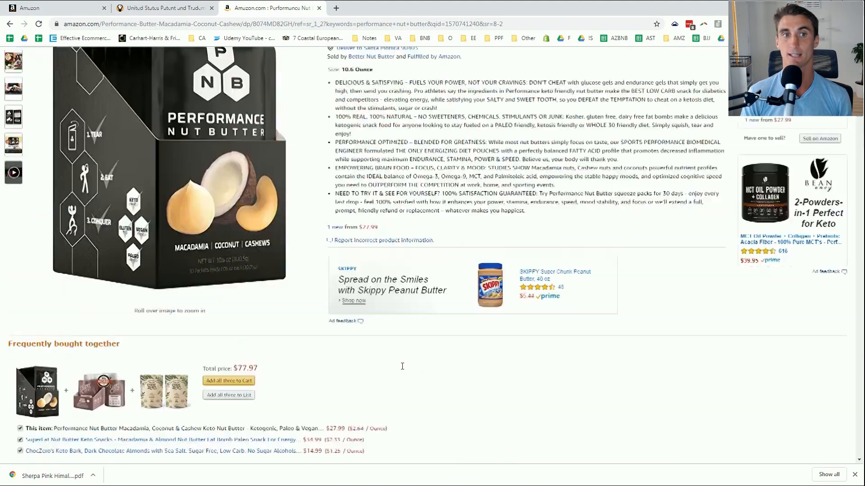
{"action": "scroll", "coordinate": [402, 366], "scroll_direction": "up", "scroll_amount": 6}
{"action": "mouse_move", "coordinate": [13, 326]}
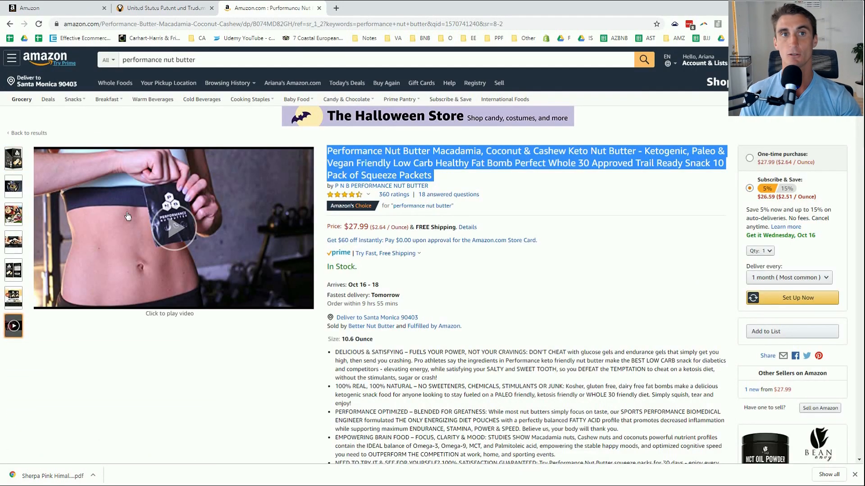
{"action": "left_click", "coordinate": [52, 12]}
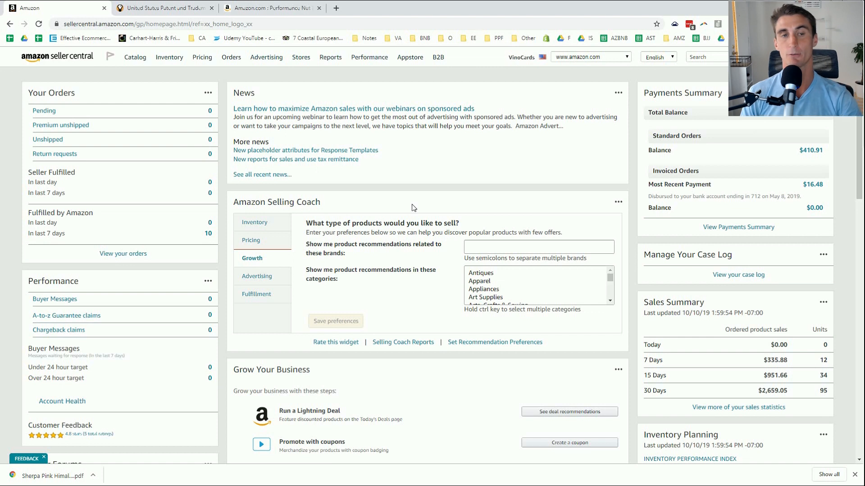
Open Inventory > Upload & Manage Videos and start the Amazon Brand Registry sign-up.
{"action": "mouse_move", "coordinate": [167, 61]}
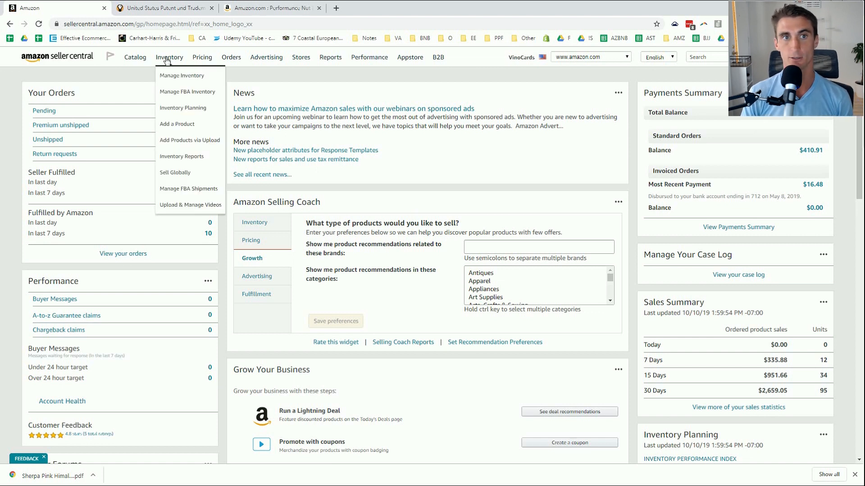
{"action": "left_click", "coordinate": [216, 211]}
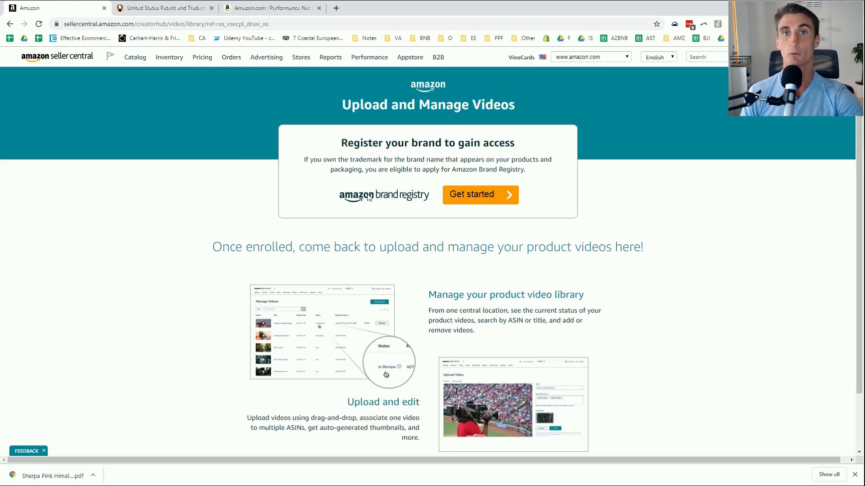
{"action": "left_click", "coordinate": [485, 197]}
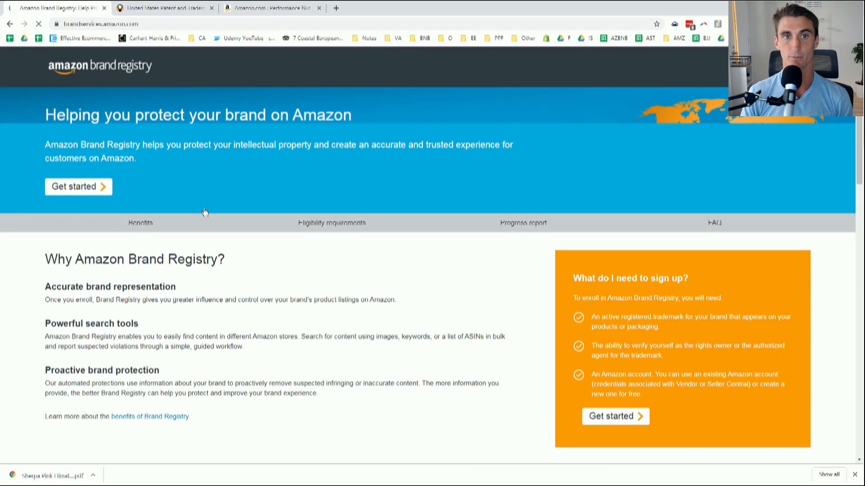
Open Brand Registry's eligibility requirements, review the trademark examples, then switch to the USPTO tab.
{"action": "left_click", "coordinate": [94, 189]}
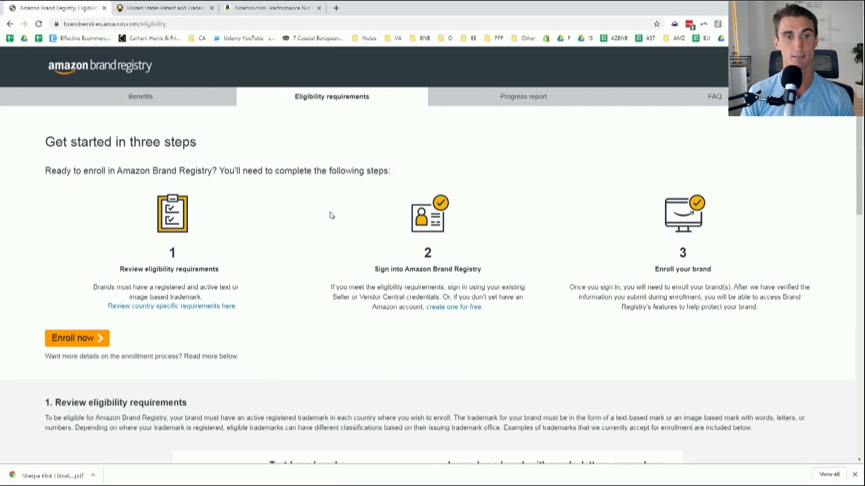
{"action": "scroll", "coordinate": [265, 195], "scroll_direction": "down", "scroll_amount": 4}
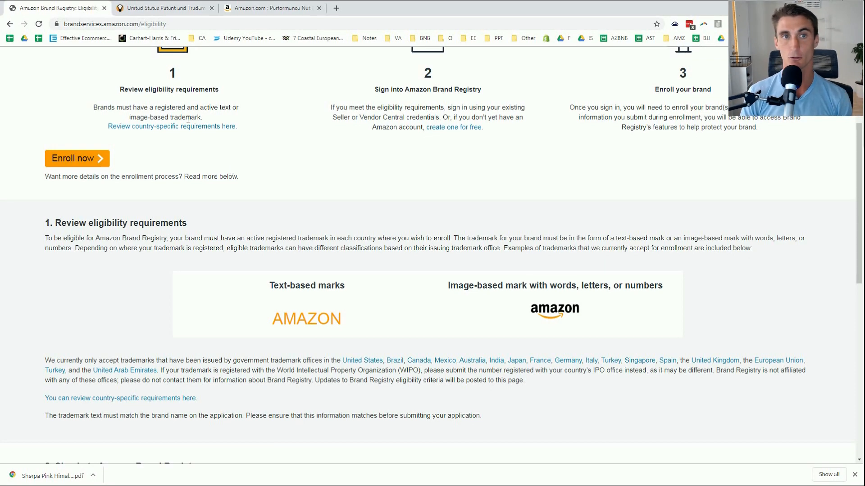
{"action": "left_click", "coordinate": [162, 8]}
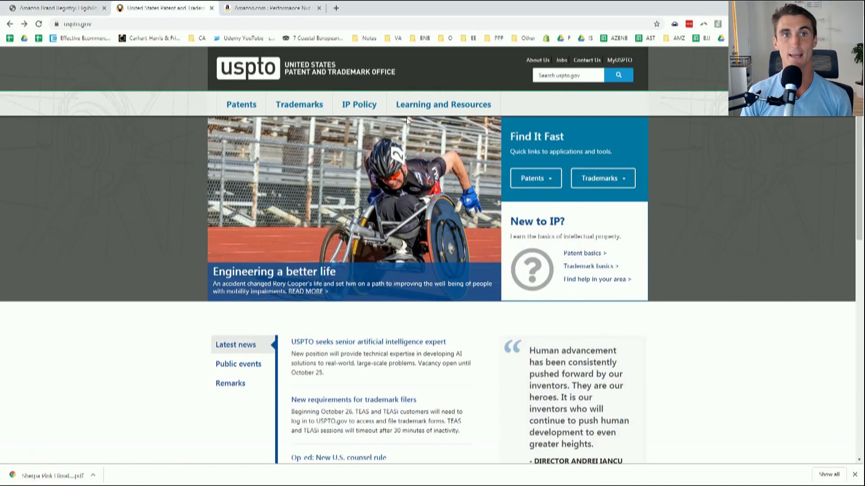
Open USPTO's Trademarks TEAS Apply online page, then return to the Brand Registry tab.
{"action": "left_click", "coordinate": [618, 181]}
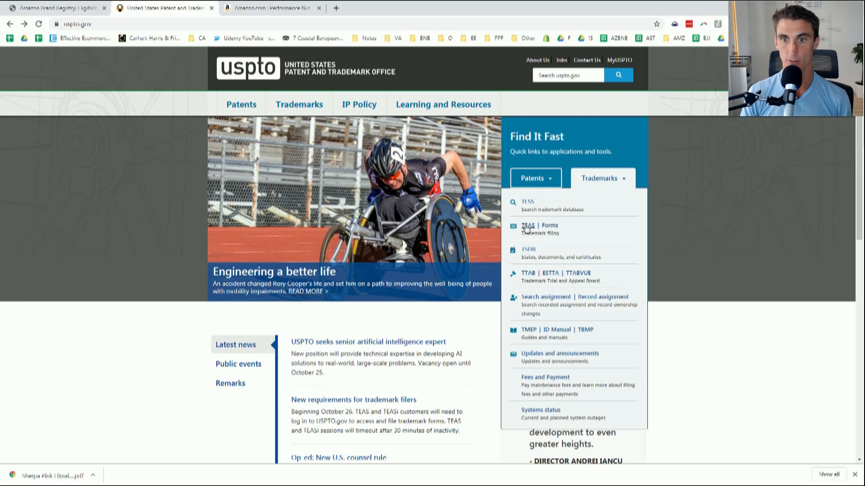
{"action": "left_click", "coordinate": [525, 226]}
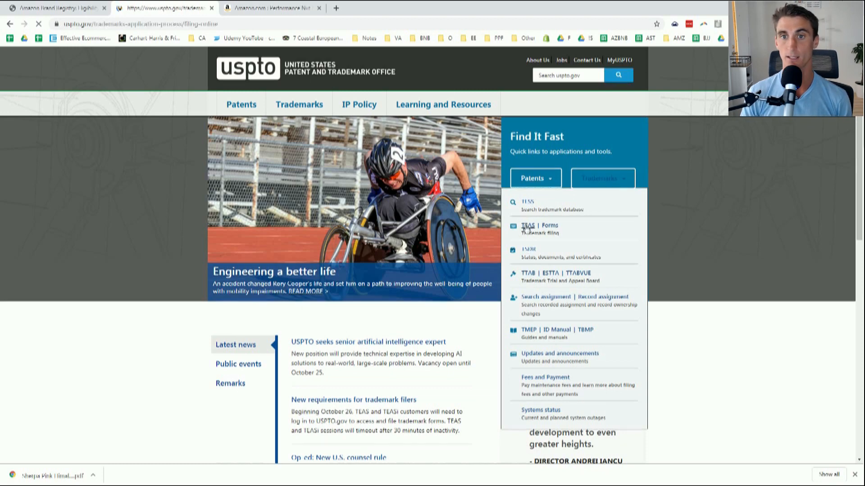
{"action": "scroll", "coordinate": [170, 53], "scroll_direction": "down", "scroll_amount": 3}
{"action": "scroll", "coordinate": [406, 339], "scroll_direction": "down", "scroll_amount": 6}
{"action": "scroll", "coordinate": [406, 339], "scroll_direction": "up", "scroll_amount": 10}
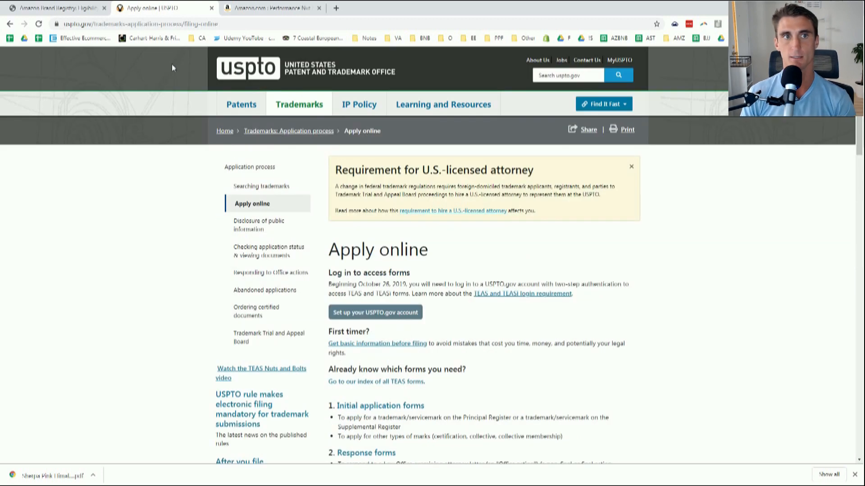
{"action": "left_click", "coordinate": [79, 9]}
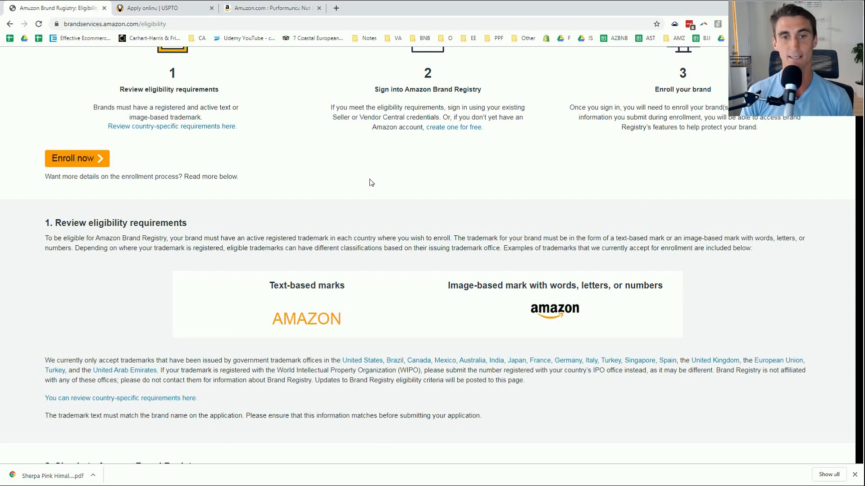
Choose United States as the Brand Registry enrollment marketplace.
{"action": "scroll", "coordinate": [370, 182], "scroll_direction": "down", "scroll_amount": 2}
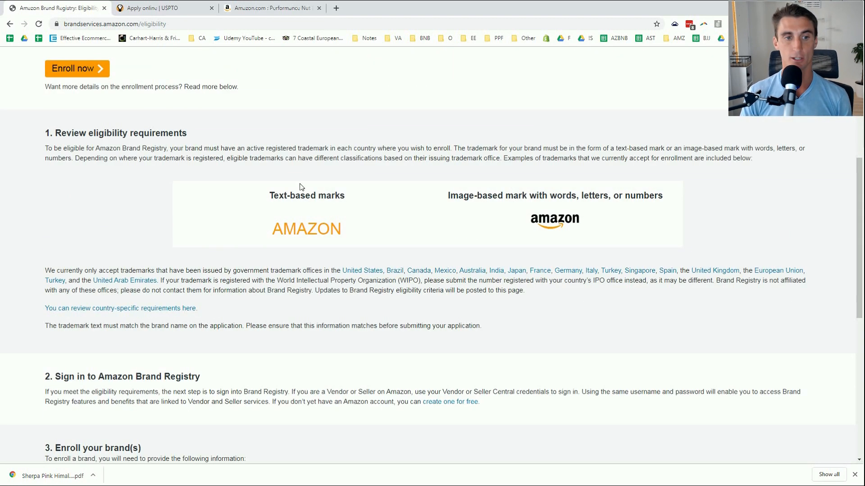
{"action": "scroll", "coordinate": [301, 186], "scroll_direction": "down", "scroll_amount": 5}
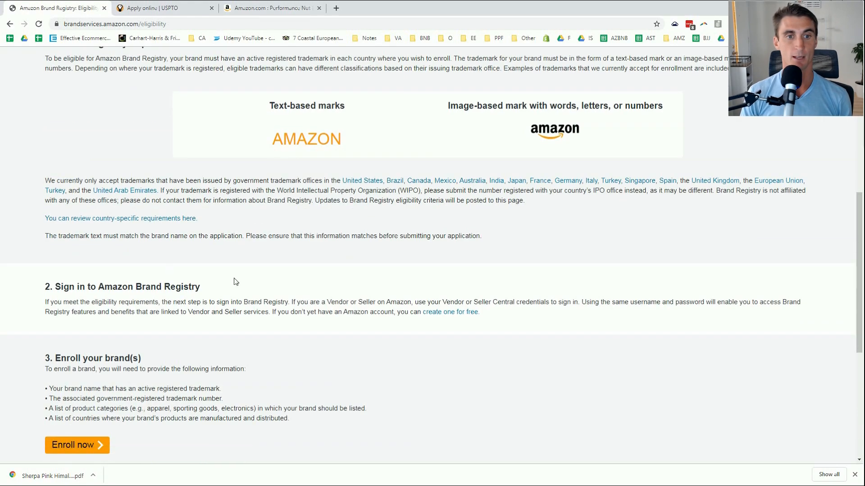
{"action": "scroll", "coordinate": [175, 260], "scroll_direction": "up", "scroll_amount": 8}
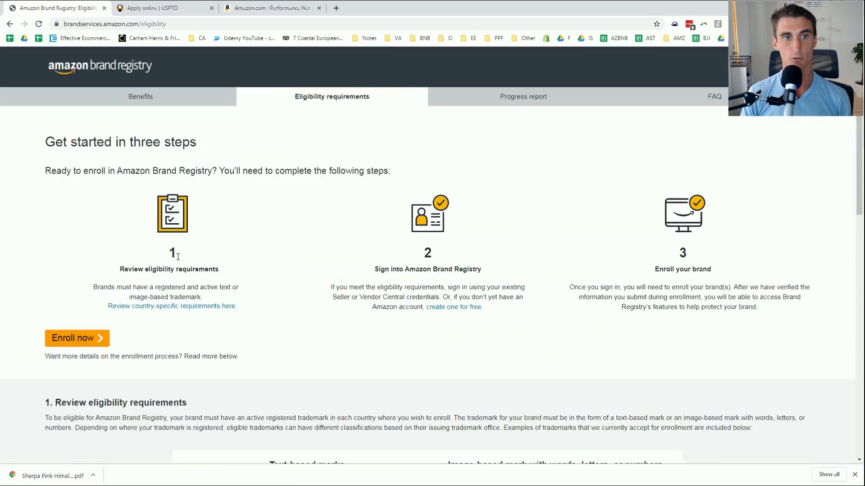
{"action": "left_click", "coordinate": [75, 343]}
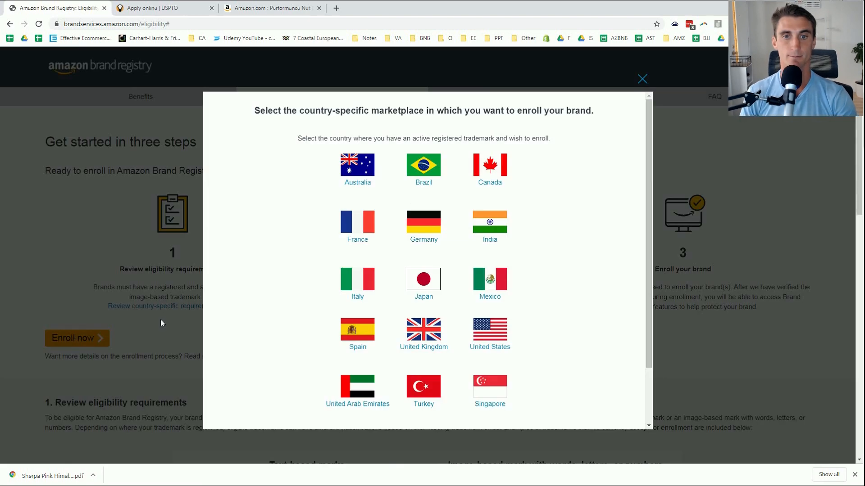
{"action": "left_click", "coordinate": [495, 339]}
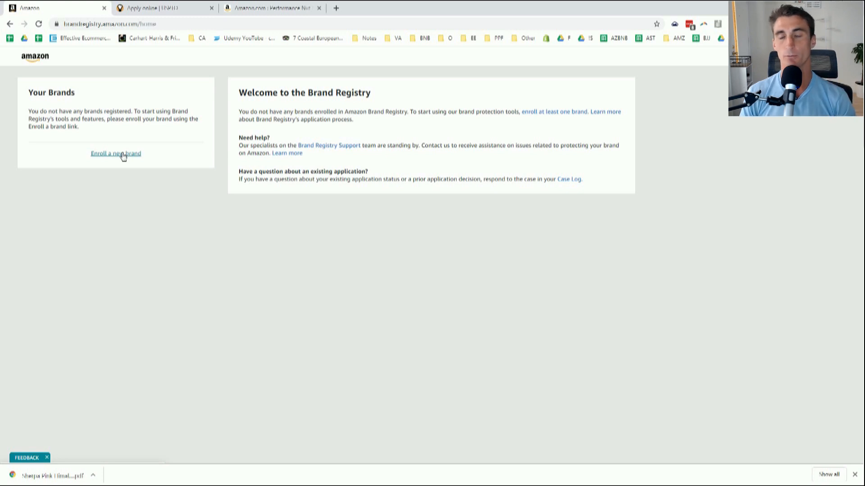
Enroll new brand 'Vino Cards', answering Yes to permanent branding and No to over 10 brands.
{"action": "left_click", "coordinate": [123, 155]}
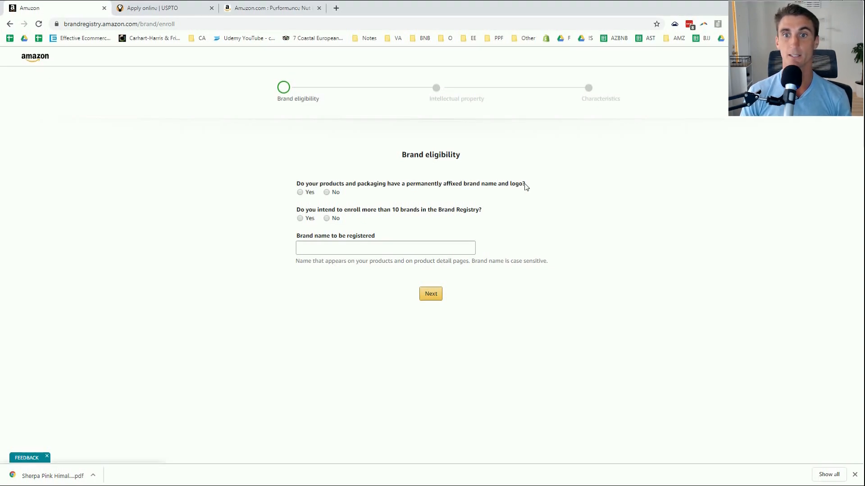
{"action": "left_click", "coordinate": [300, 193]}
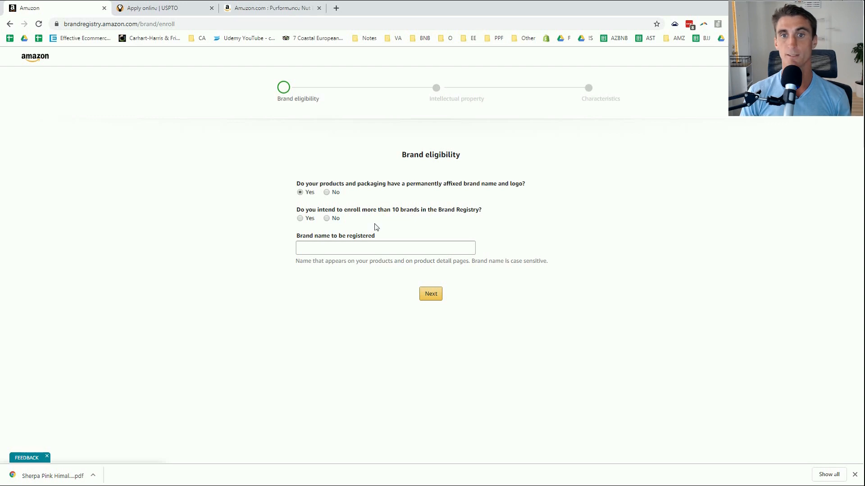
{"action": "left_click", "coordinate": [326, 218]}
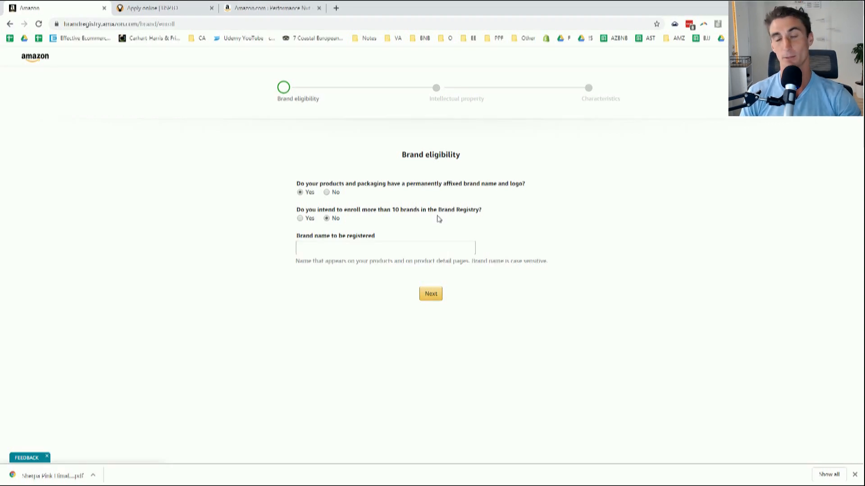
{"action": "left_click", "coordinate": [332, 251]}
{"action": "type", "text": "Vino Cards"}
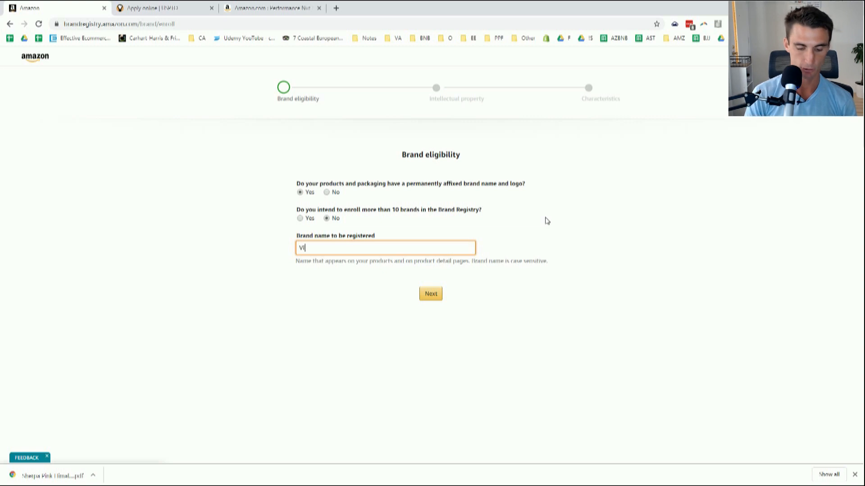
{"action": "key", "text": "Return"}
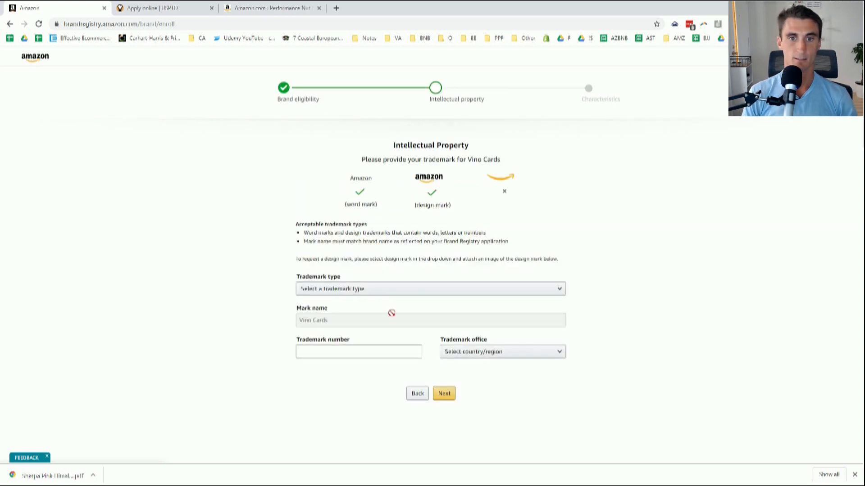
Set the trademark type to Design mark (image).
{"action": "left_click", "coordinate": [397, 290]}
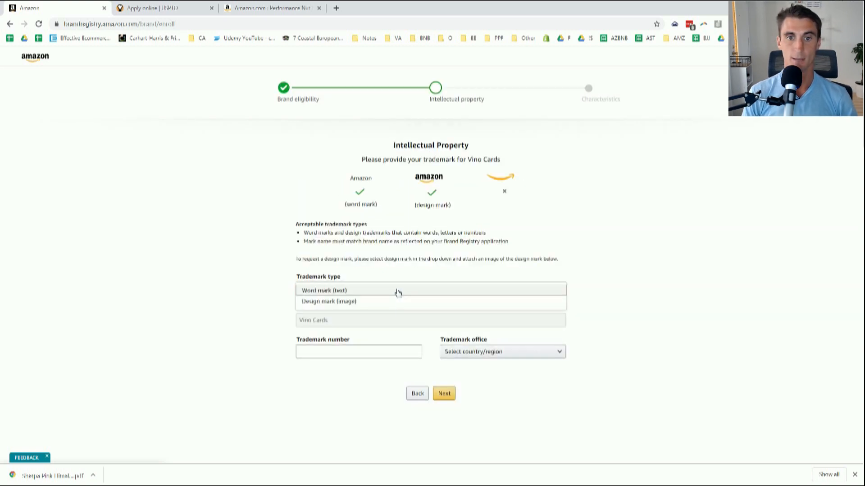
{"action": "left_click", "coordinate": [364, 303]}
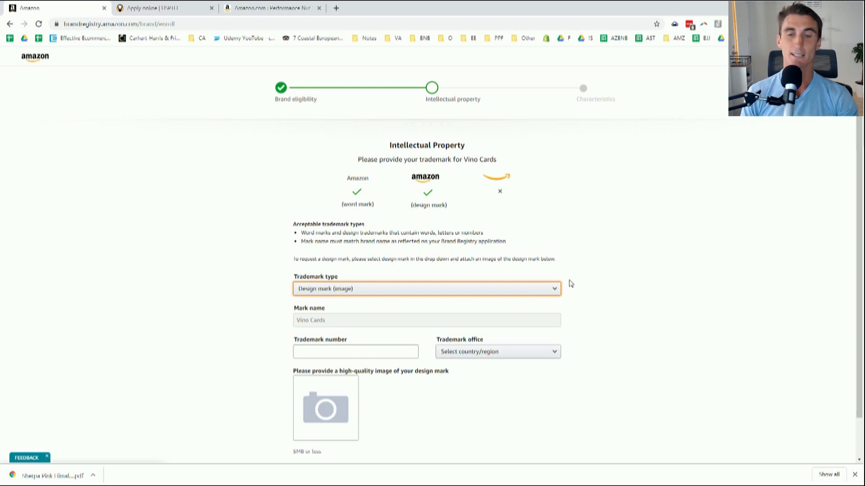
{"action": "left_click", "coordinate": [553, 289]}
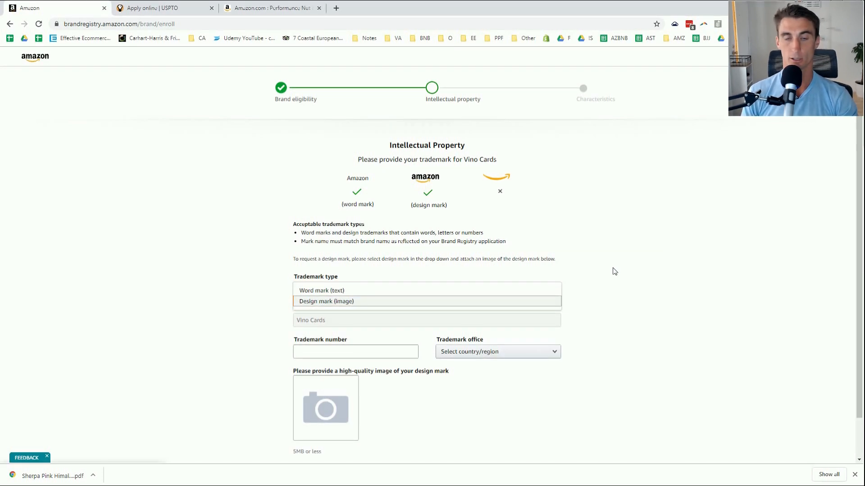
{"action": "left_click", "coordinate": [613, 269]}
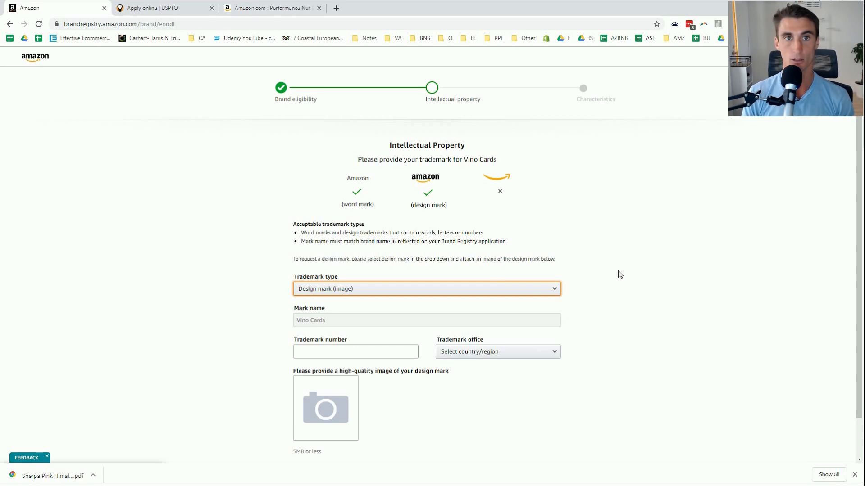
Select the United States Patent and Trademark Office as the trademark office.
{"action": "left_click", "coordinate": [339, 351]}
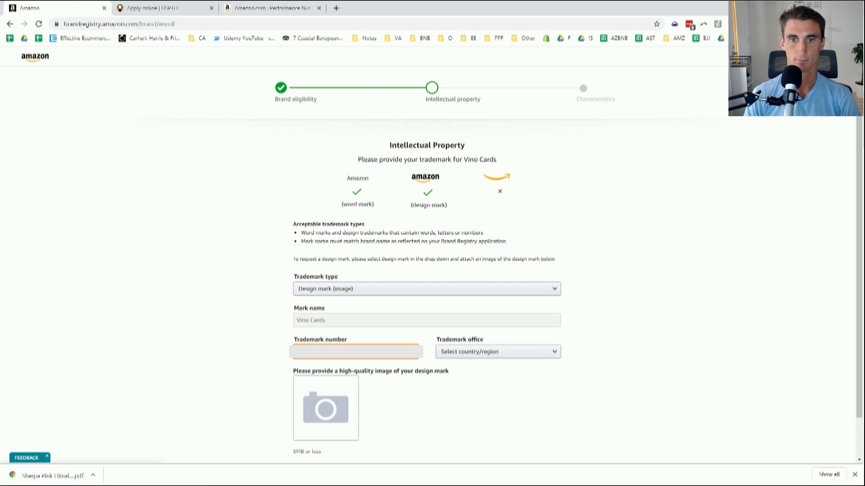
{"action": "left_click", "coordinate": [486, 352]}
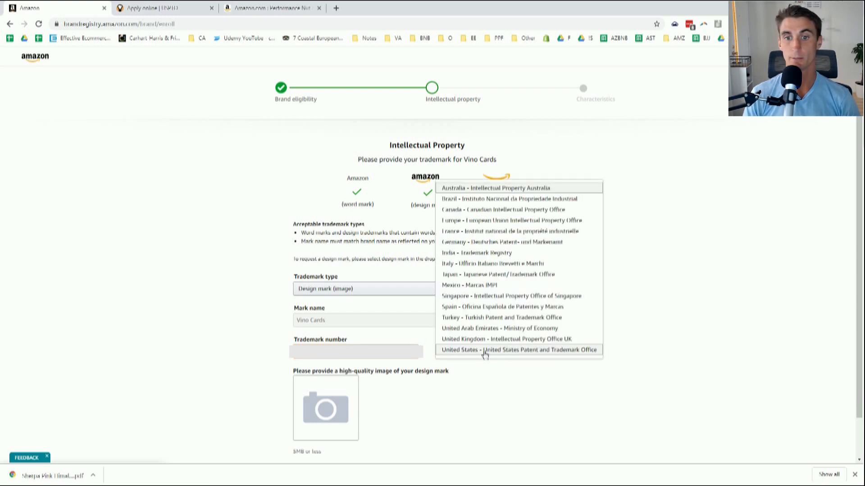
{"action": "left_click", "coordinate": [493, 356]}
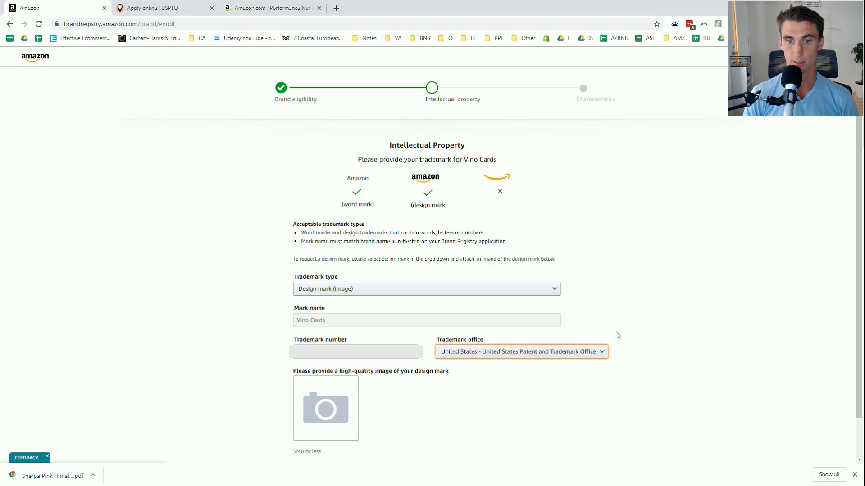
{"action": "scroll", "coordinate": [626, 363], "scroll_direction": "down", "scroll_amount": 1}
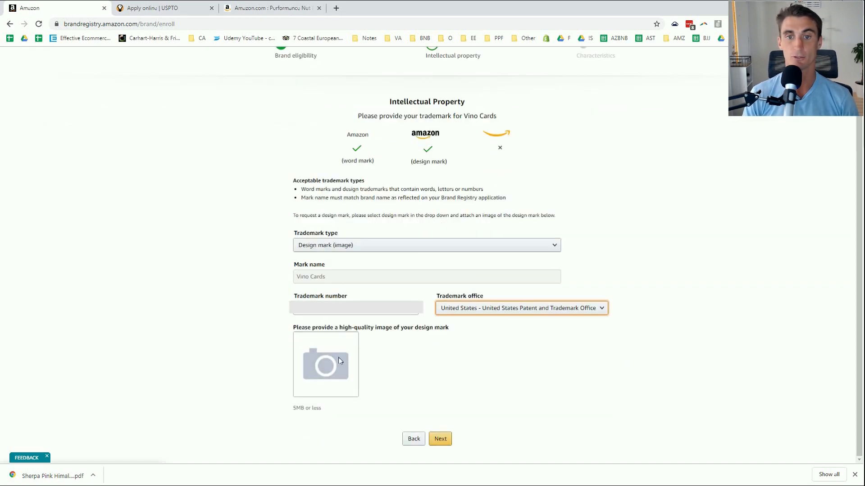
Upload the Vino Cards logo file as the design-mark image and continue to Characteristics.
{"action": "left_click", "coordinate": [324, 367]}
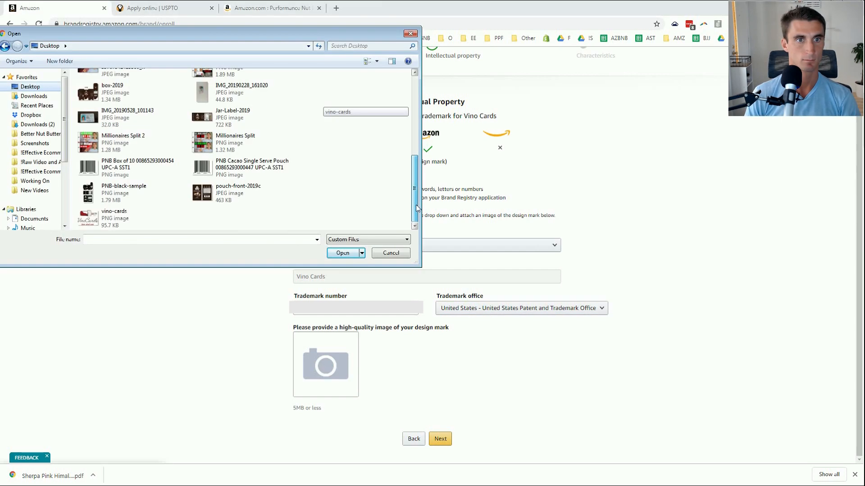
{"action": "double_click", "coordinate": [102, 219]}
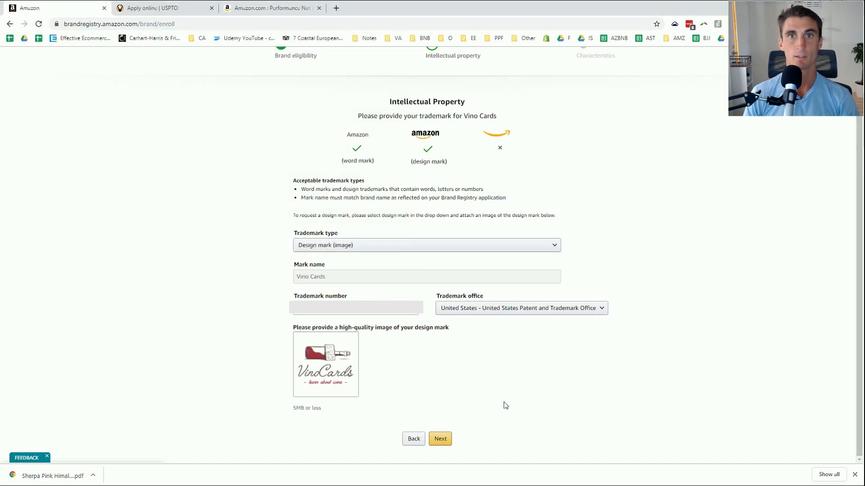
{"action": "left_click", "coordinate": [443, 439]}
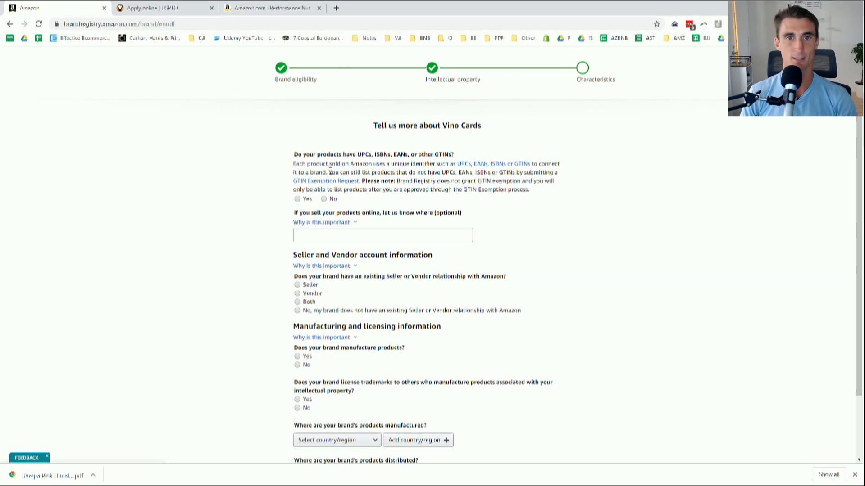
Answer Yes to the brand's products having UPCs or other GTINs.
{"action": "left_click_drag", "start_coordinate": [299, 155], "coordinate": [454, 156]}
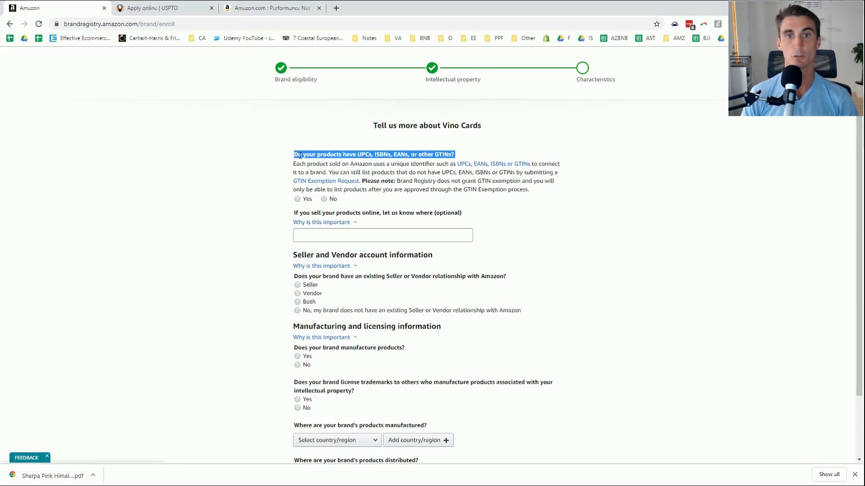
{"action": "left_click", "coordinate": [563, 152]}
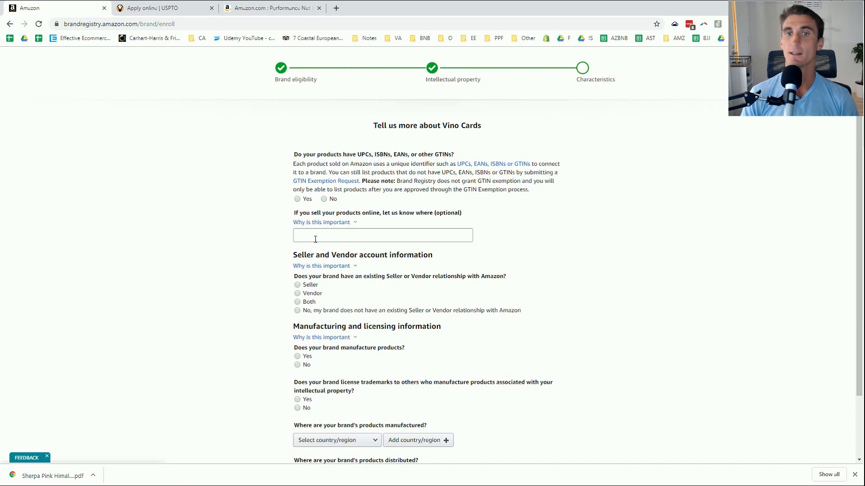
{"action": "left_click", "coordinate": [321, 223]}
{"action": "left_click", "coordinate": [298, 206]}
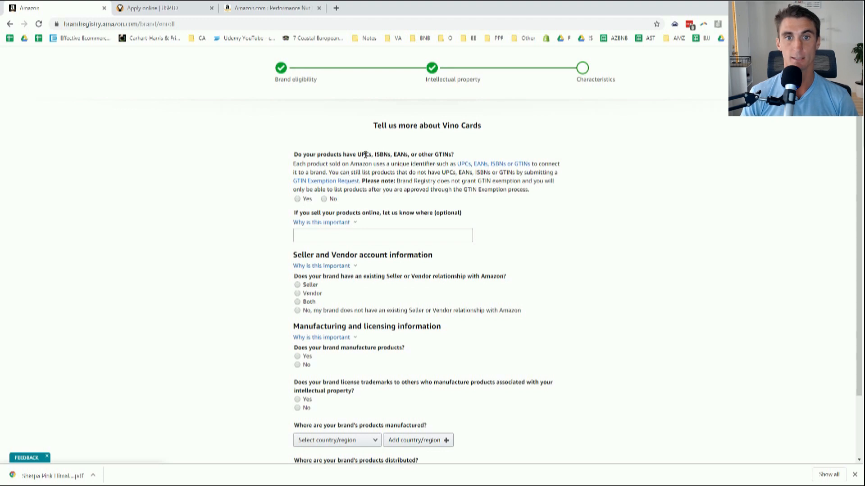
{"action": "left_click", "coordinate": [298, 199]}
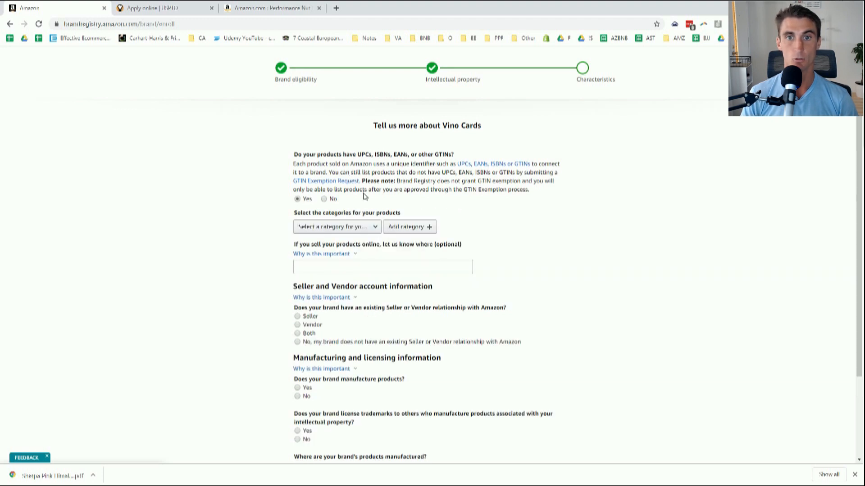
Choose Kitchen as the Vino Cards product category.
{"action": "left_click", "coordinate": [343, 227]}
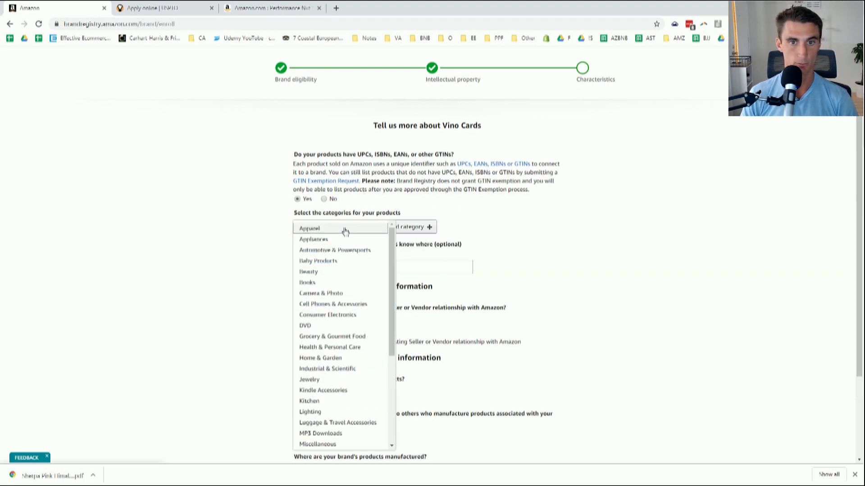
{"action": "left_click", "coordinate": [488, 206]}
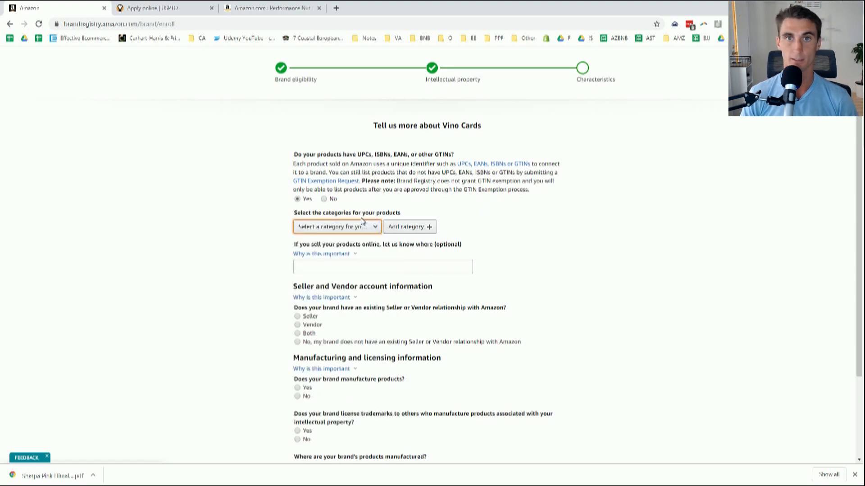
{"action": "left_click", "coordinate": [348, 226]}
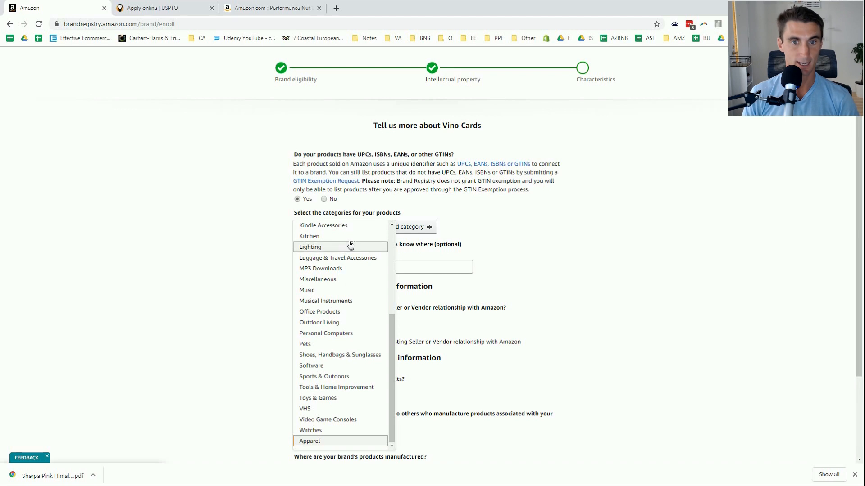
{"action": "left_click", "coordinate": [343, 236]}
{"action": "left_click", "coordinate": [321, 274]}
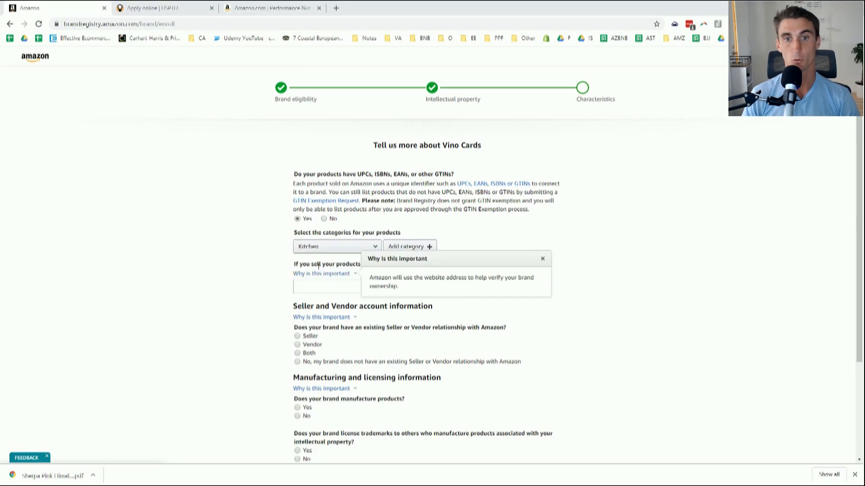
{"action": "left_click", "coordinate": [313, 288]}
{"action": "type", "text": "http://vinocards.com"}
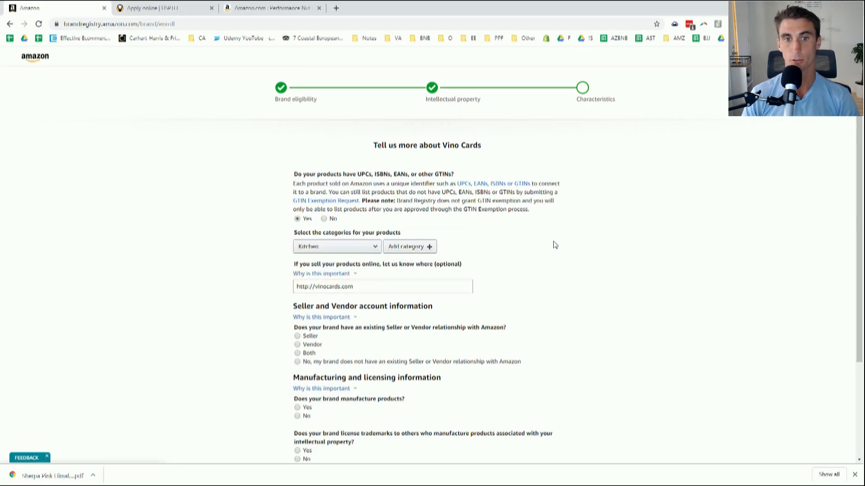
{"action": "scroll", "coordinate": [538, 265], "scroll_direction": "down", "scroll_amount": 1}
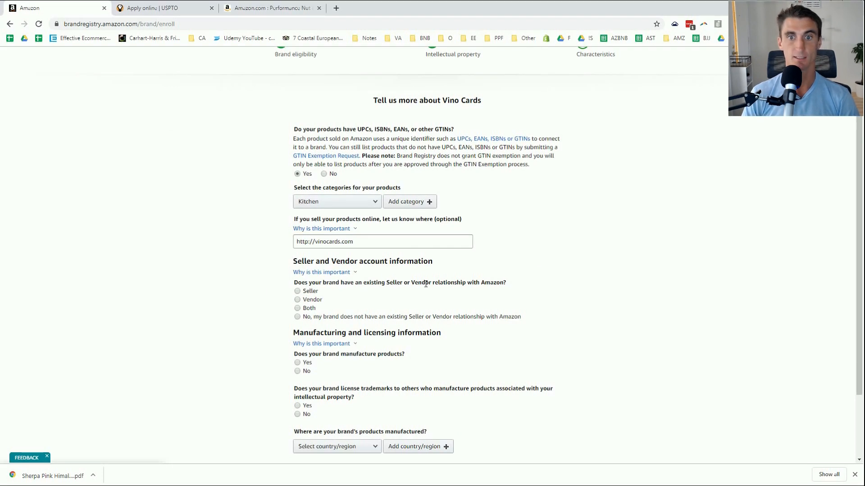
Mark Vino Cards as an existing Seller and enter the seller e-mail address.
{"action": "left_click", "coordinate": [297, 292]}
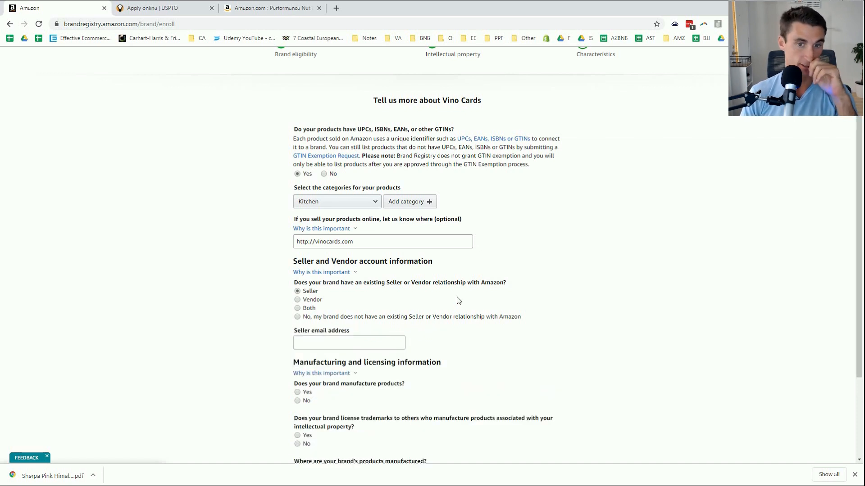
{"action": "scroll", "coordinate": [397, 301], "scroll_direction": "down", "scroll_amount": 3}
{"action": "left_click", "coordinate": [345, 229]}
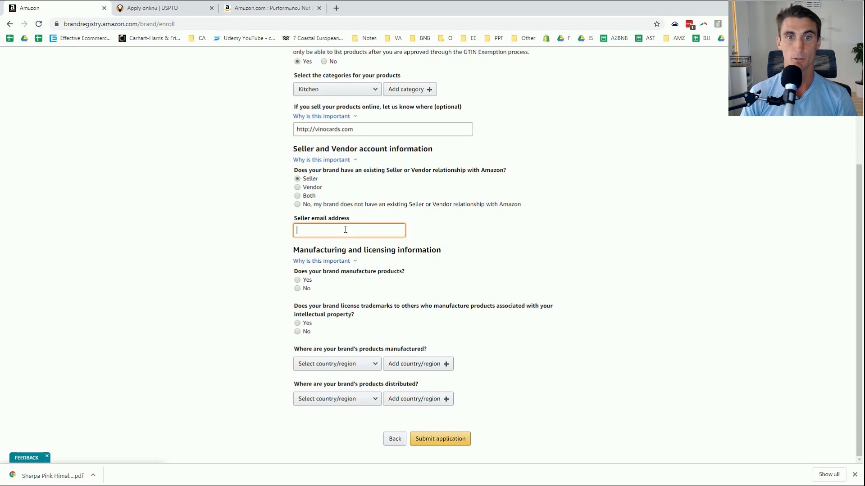
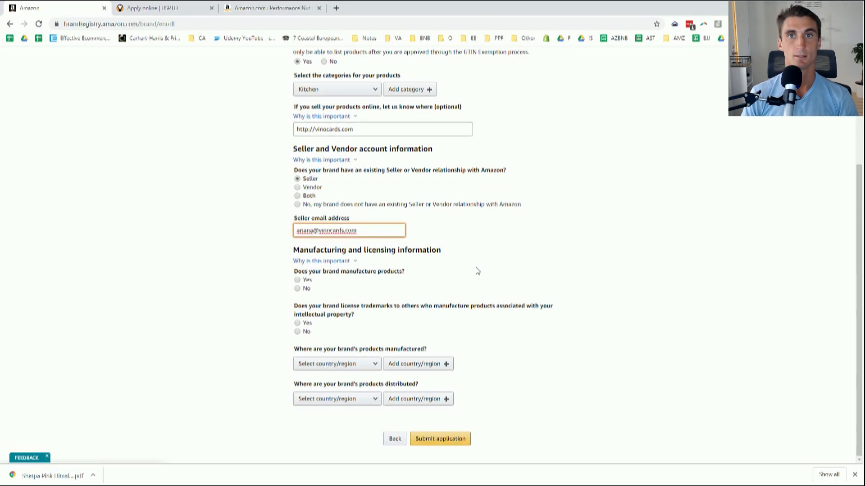
Answer Yes to manufacturing own products, No to distributors and No to trademark licensing.
{"action": "left_click", "coordinate": [298, 280]}
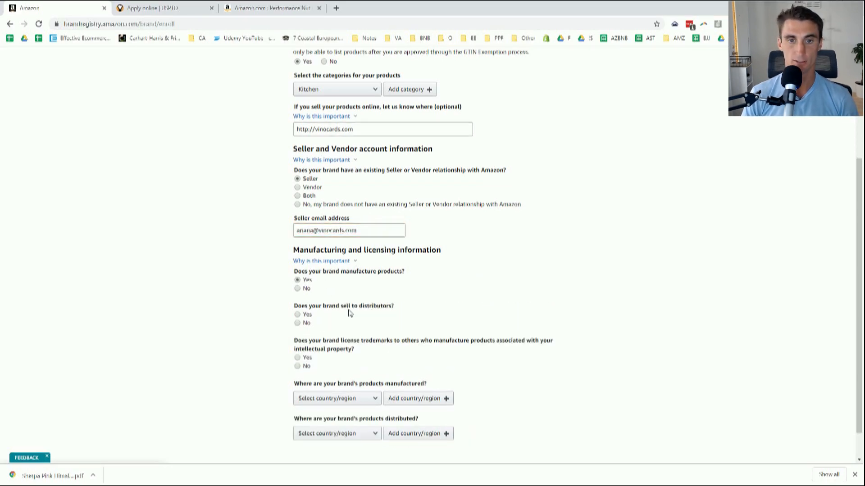
{"action": "left_click", "coordinate": [297, 323]}
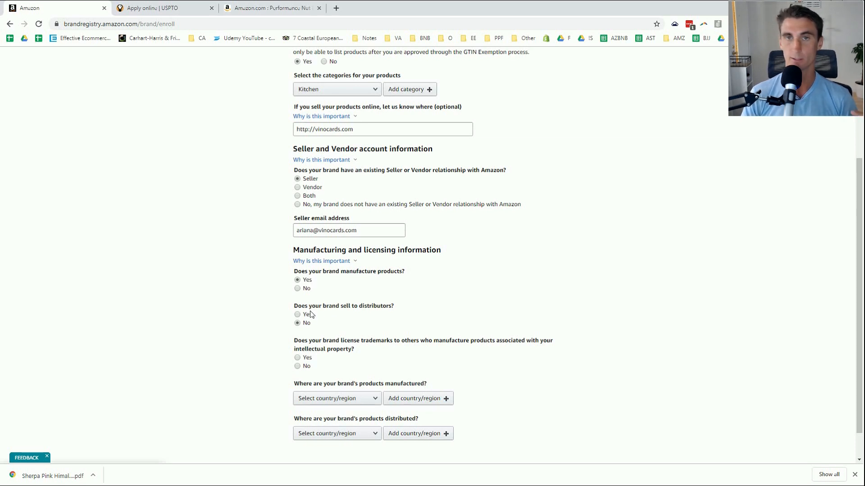
{"action": "scroll", "coordinate": [310, 314], "scroll_direction": "down", "scroll_amount": 1}
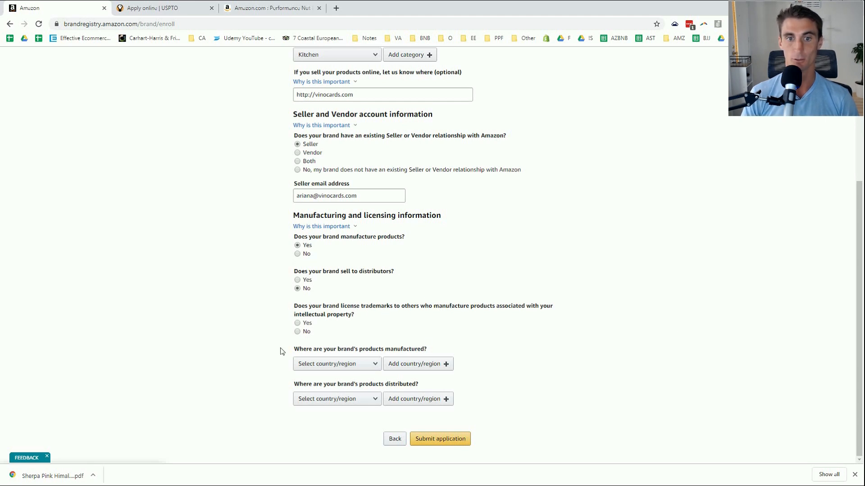
{"action": "left_click", "coordinate": [298, 333]}
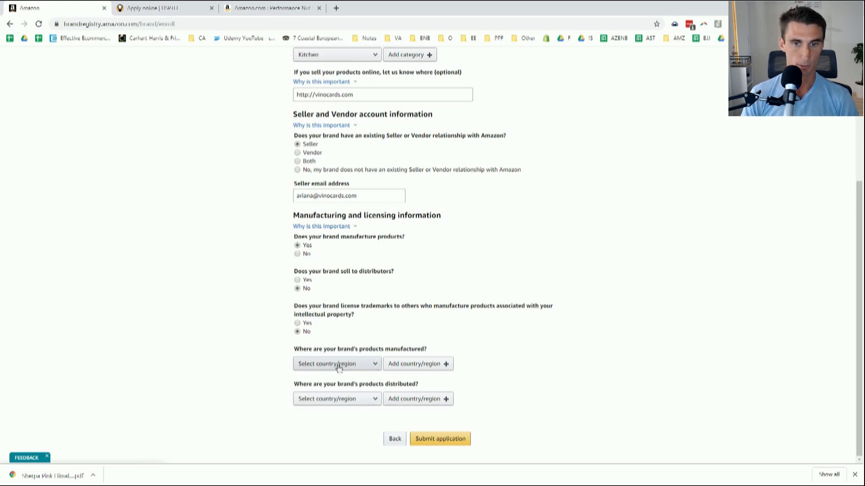
Set United States as both manufacturing and distribution country, then submit the application.
{"action": "left_click", "coordinate": [372, 364]}
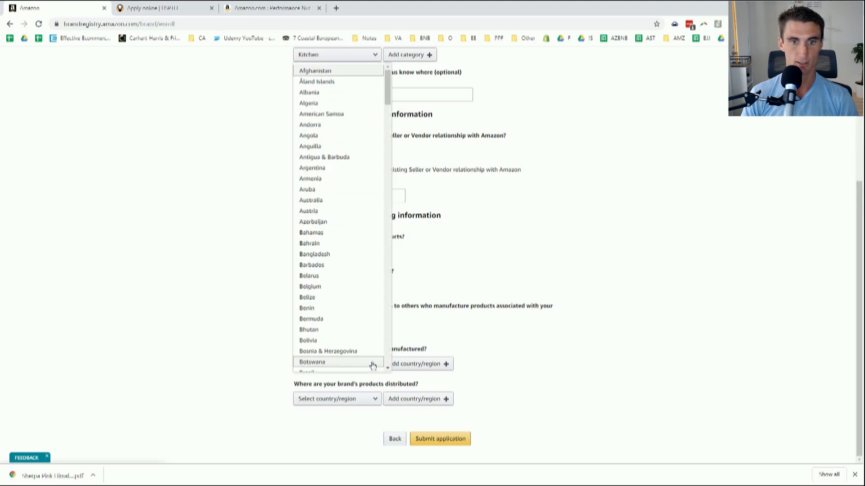
{"action": "type", "text": "un"}
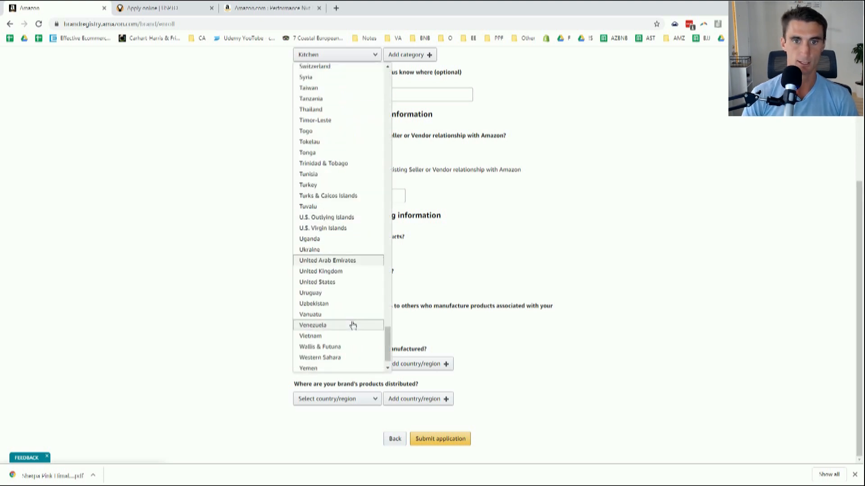
{"action": "left_click", "coordinate": [352, 286]}
{"action": "left_click", "coordinate": [354, 401]}
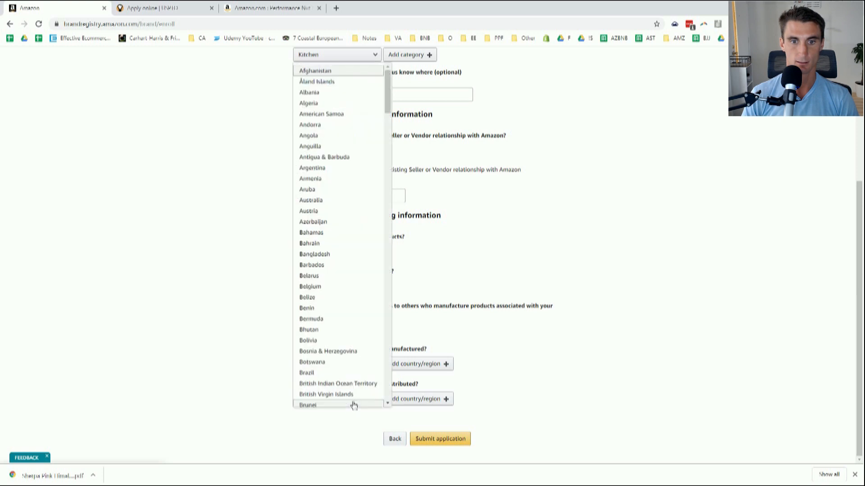
{"action": "type", "text": "un"}
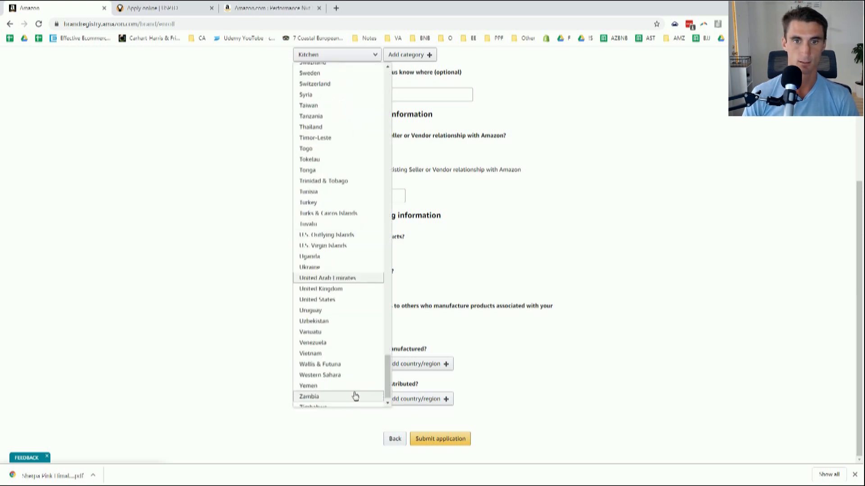
{"action": "left_click", "coordinate": [333, 301]}
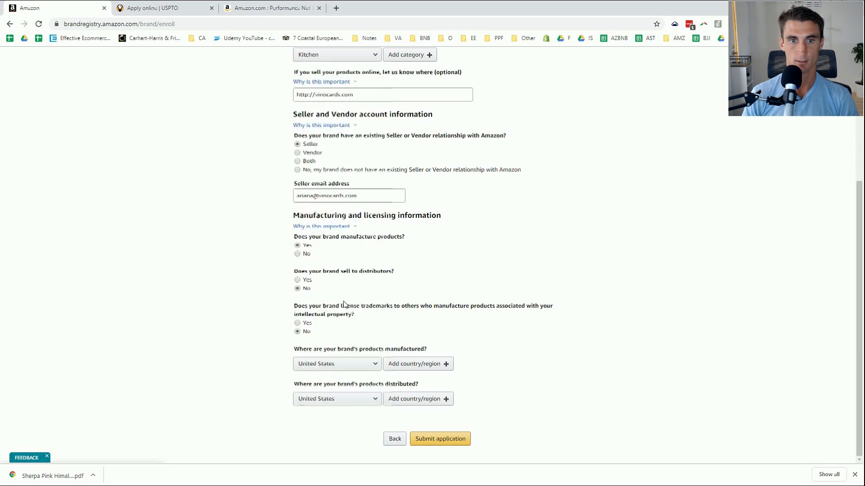
{"action": "left_click", "coordinate": [445, 442]}
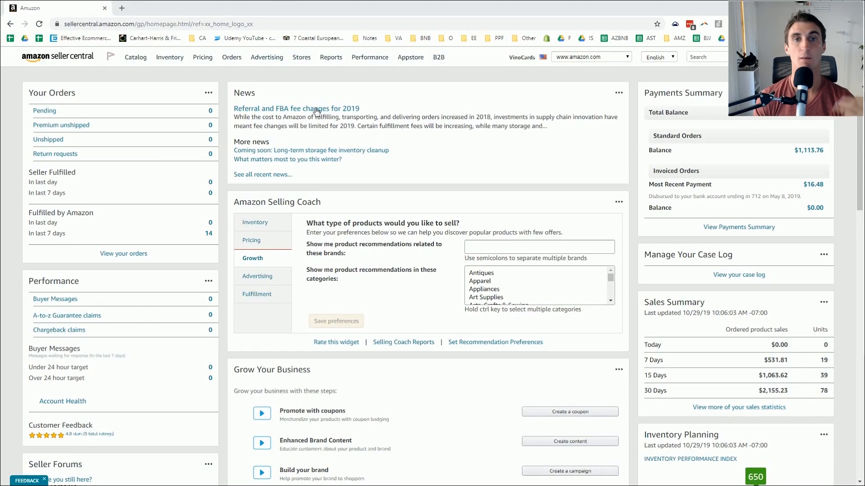
Go from the Thank you confirmation back to the Seller Central home dashboard.
{"action": "mouse_move", "coordinate": [261, 59]}
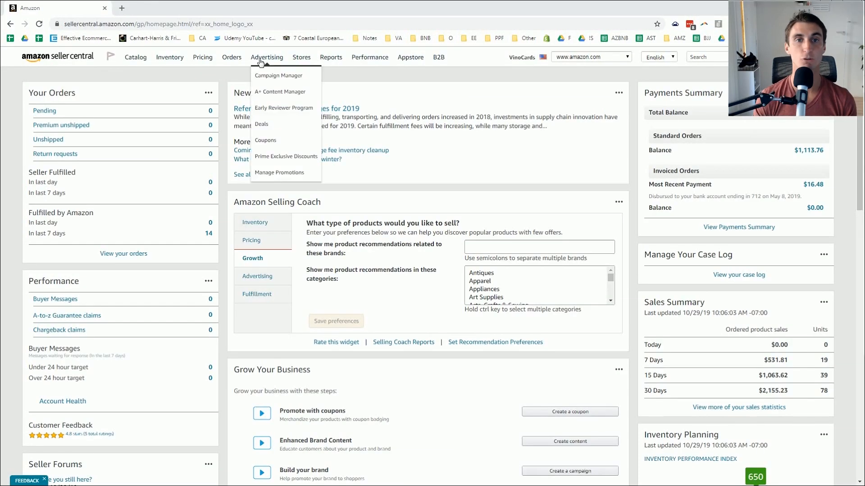
Open A+ Content Manager from the Advertising menu in a new browser tab and switch to it.
{"action": "middle_click", "coordinate": [284, 91]}
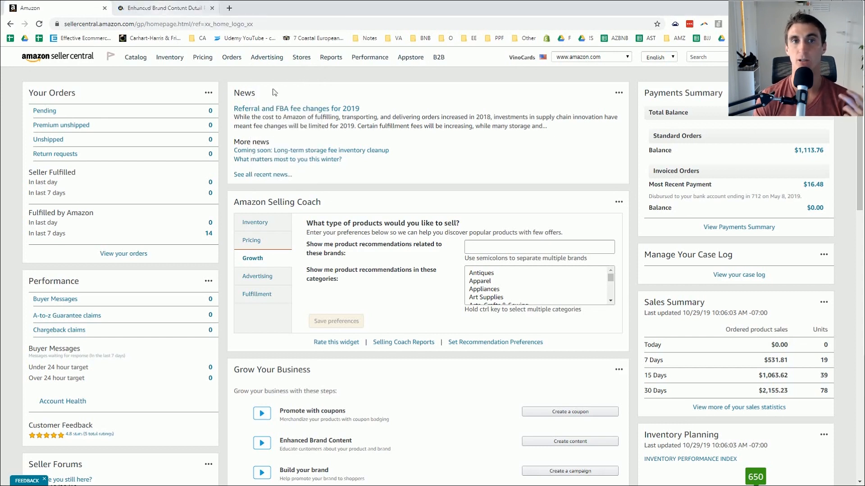
{"action": "mouse_move", "coordinate": [170, 59]}
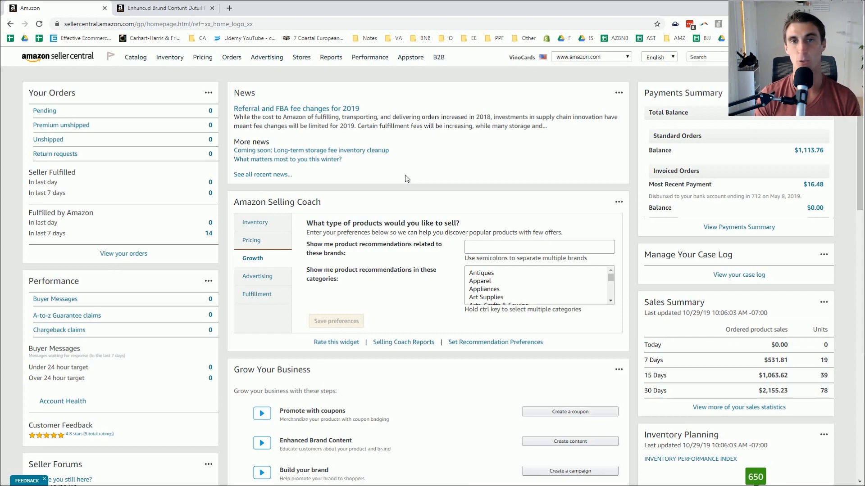
{"action": "left_click", "coordinate": [179, 10]}
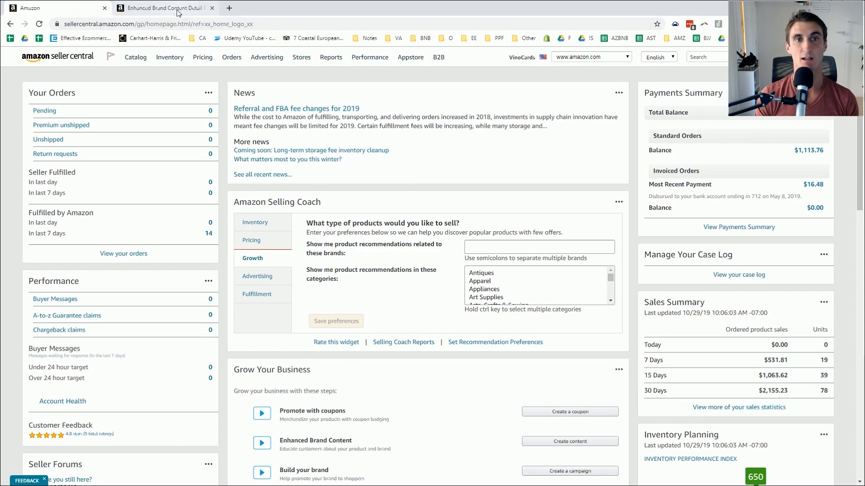